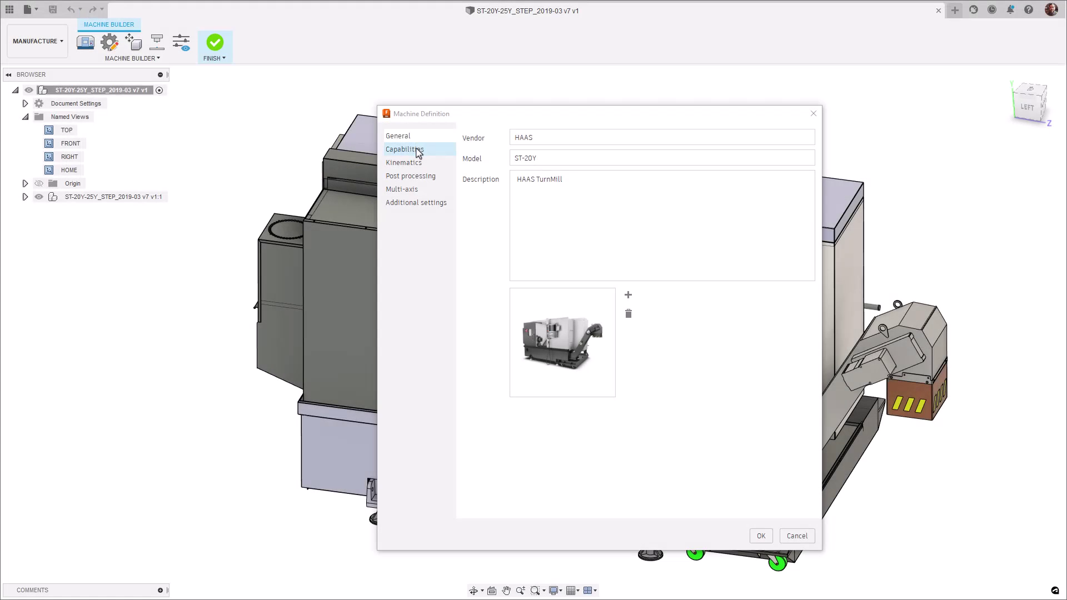
- Review the Capabilities, Kinematics, Post processing, advanced Multi-axis and machining-time pages, then accept the definition
{"action": "left_click", "coordinate": [417, 150]}
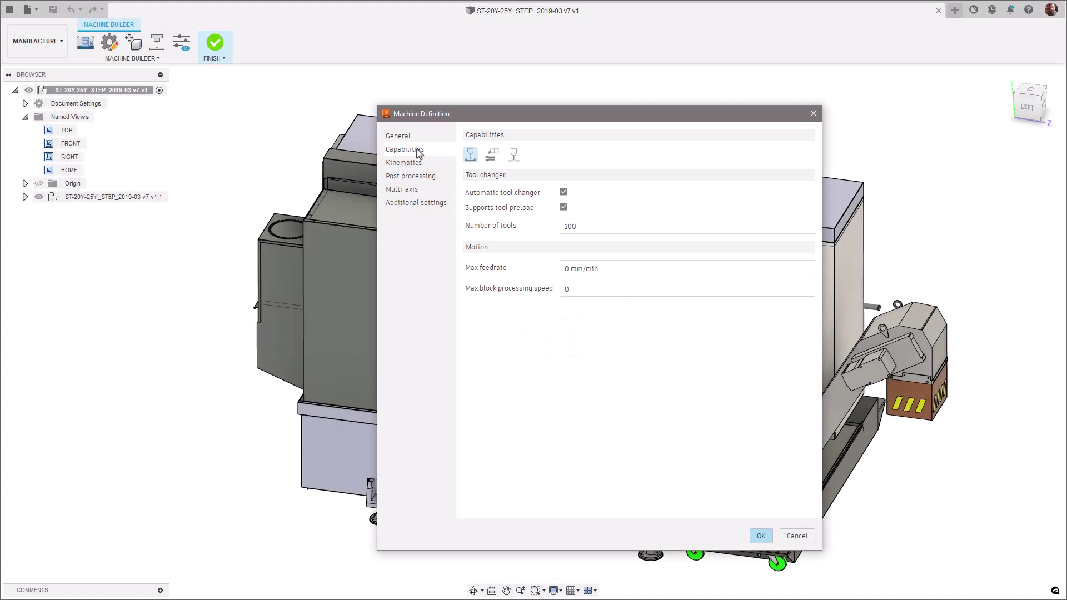
{"action": "left_click", "coordinate": [420, 164]}
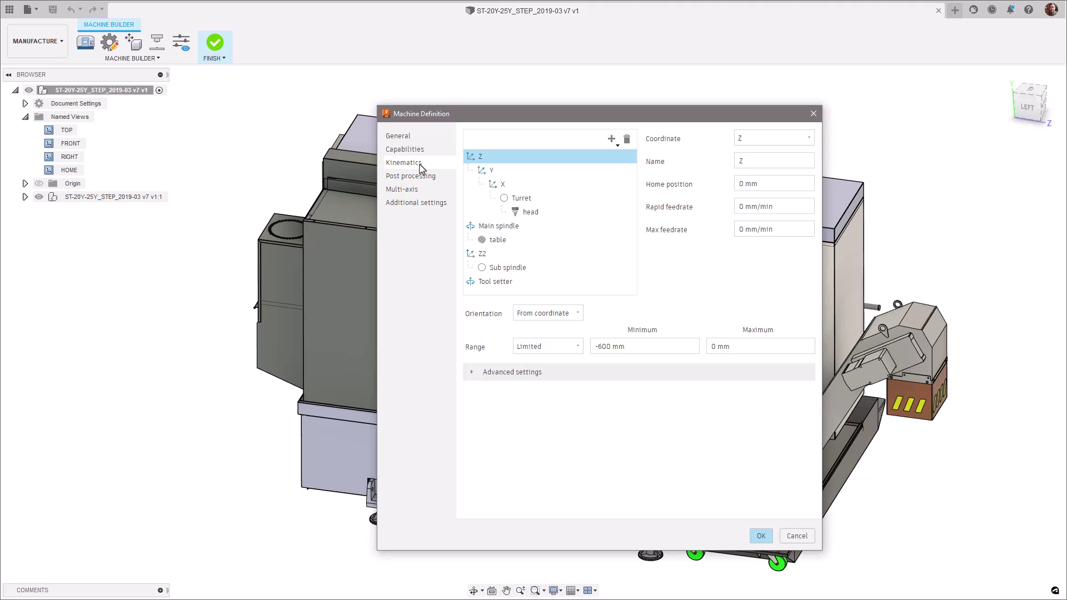
{"action": "left_click", "coordinate": [421, 177]}
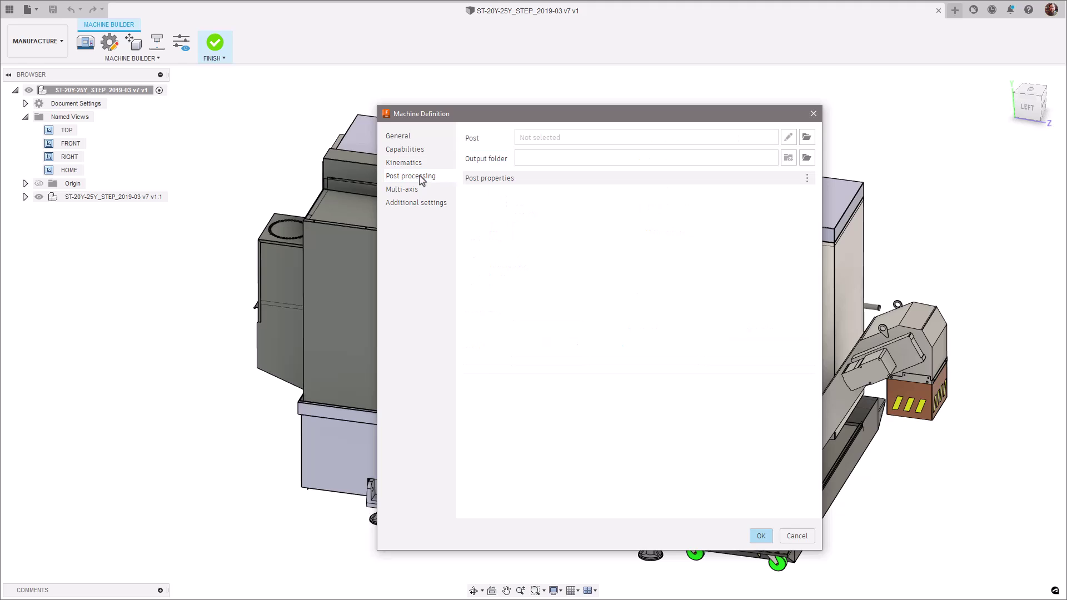
{"action": "left_click", "coordinate": [423, 190]}
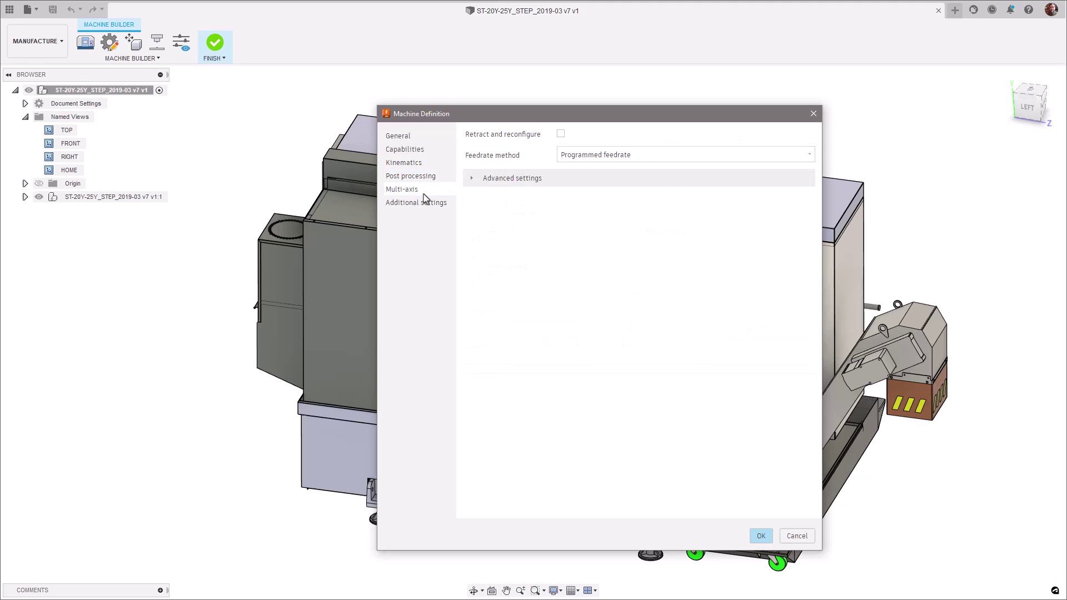
{"action": "left_click", "coordinate": [474, 179]}
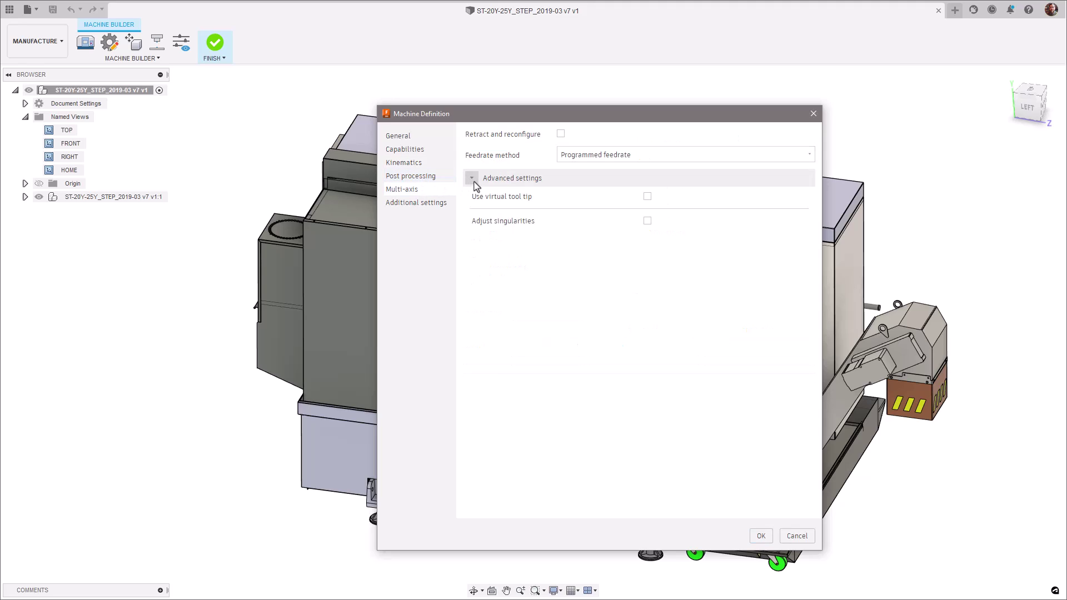
{"action": "left_click", "coordinate": [431, 205]}
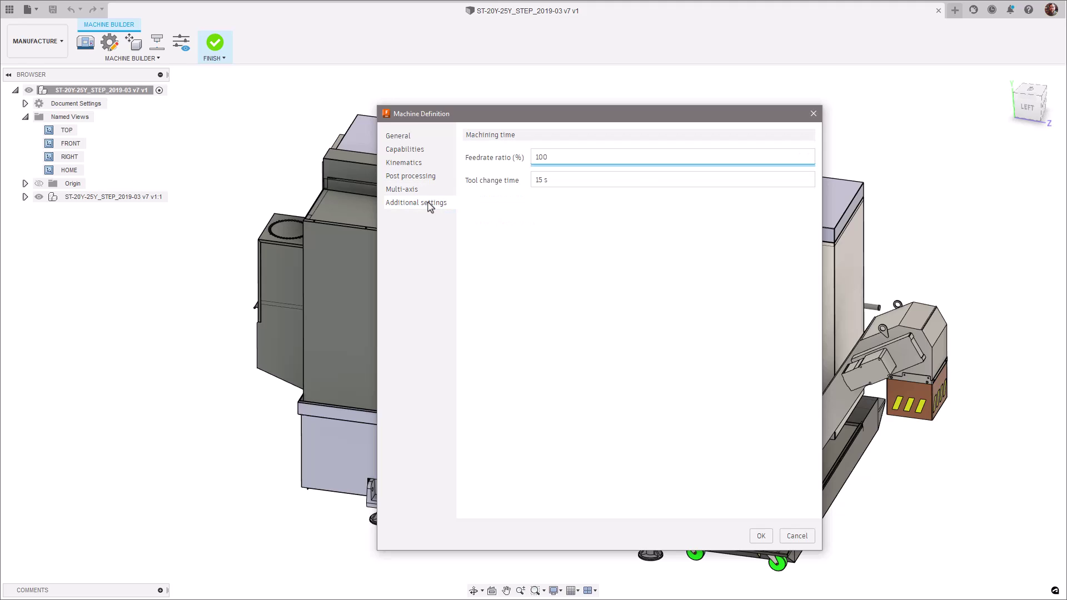
{"action": "left_click", "coordinate": [761, 535]}
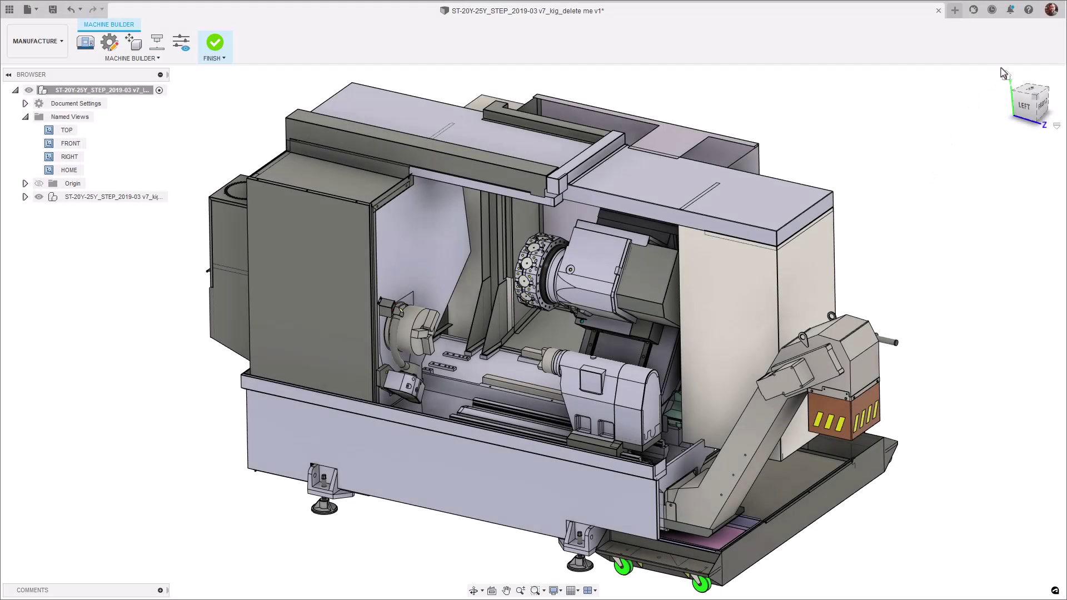
- Enable the Machine V2 preview feature in Preferences and close the dialog
{"action": "left_click", "coordinate": [1051, 11]}
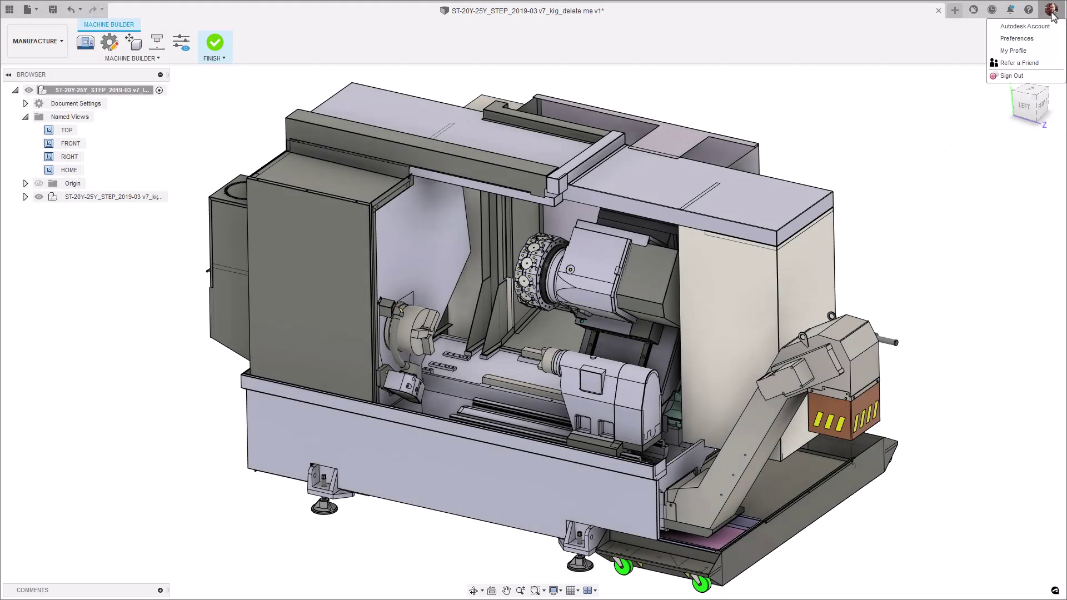
{"action": "left_click", "coordinate": [1038, 39]}
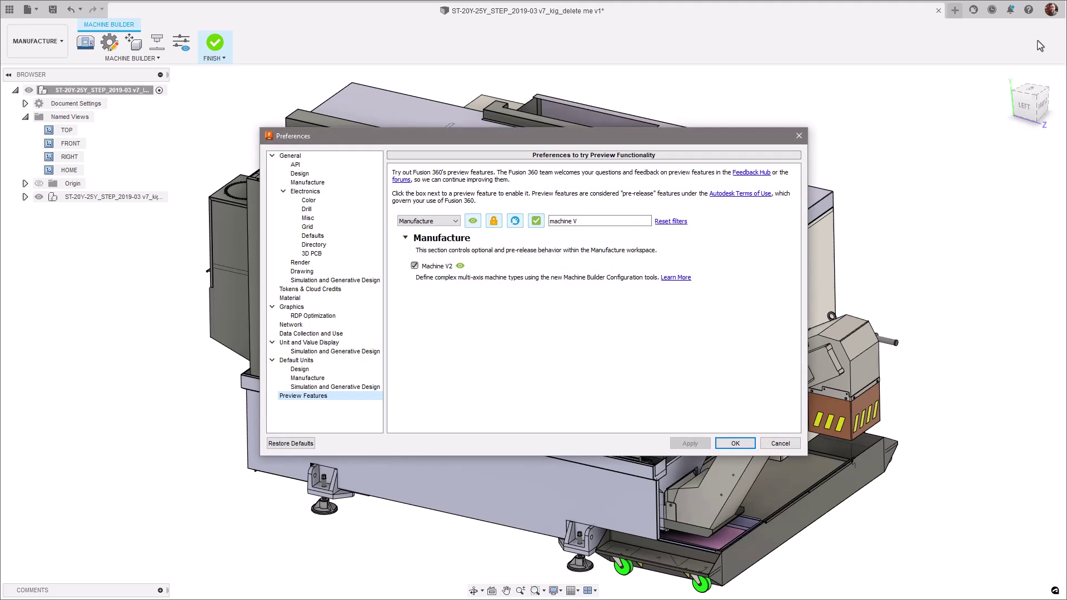
{"action": "key", "text": "Escape"}
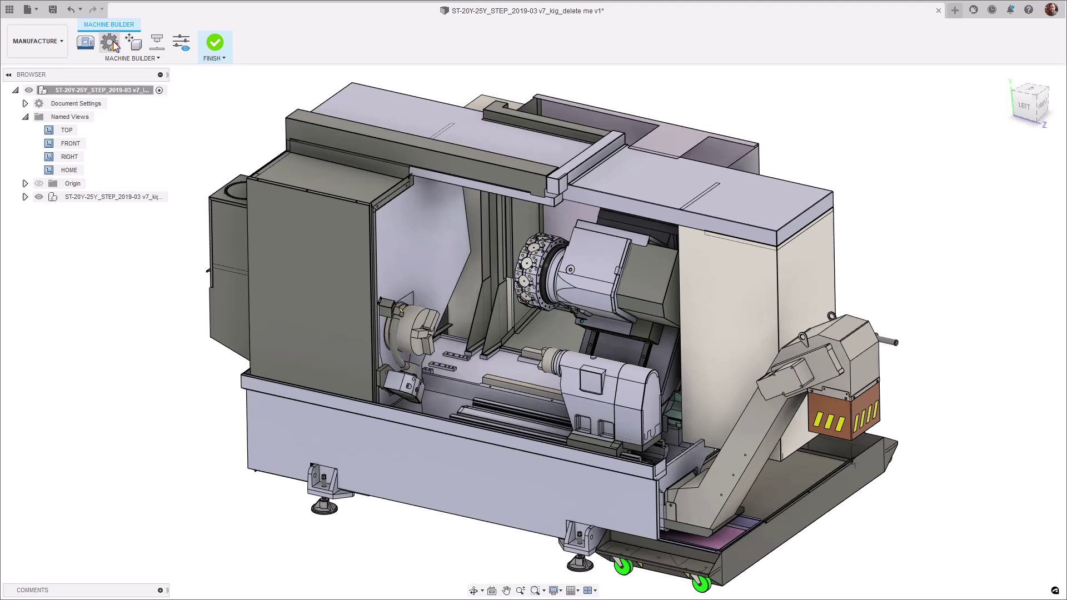
- Replace the placeholder machine picture with HAAS ST-20Y.png in the machine definition
{"action": "left_click", "coordinate": [111, 43]}
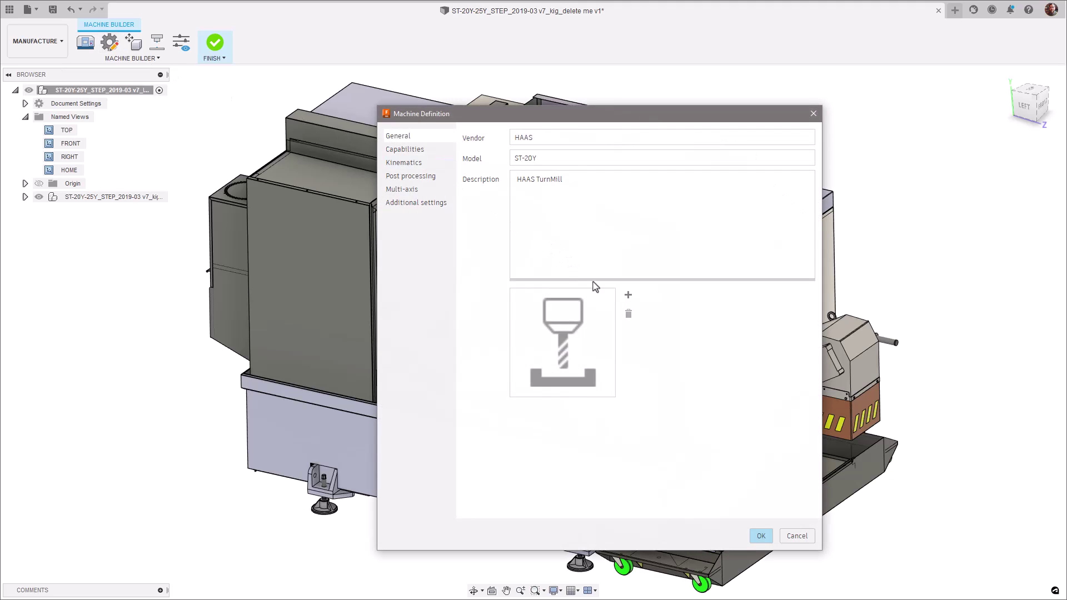
{"action": "left_click", "coordinate": [629, 294]}
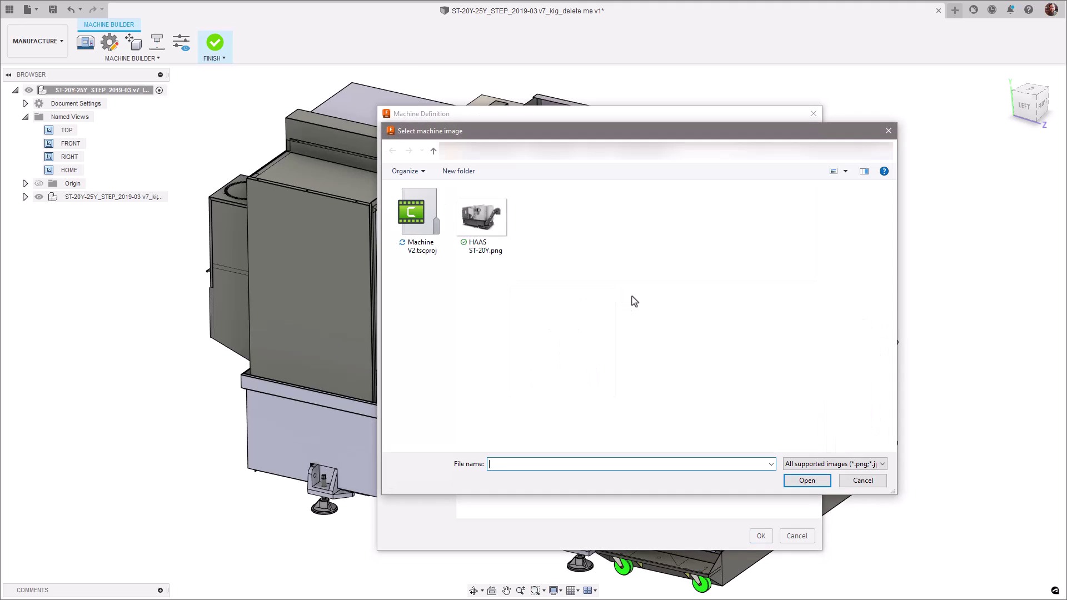
{"action": "left_click", "coordinate": [480, 212]}
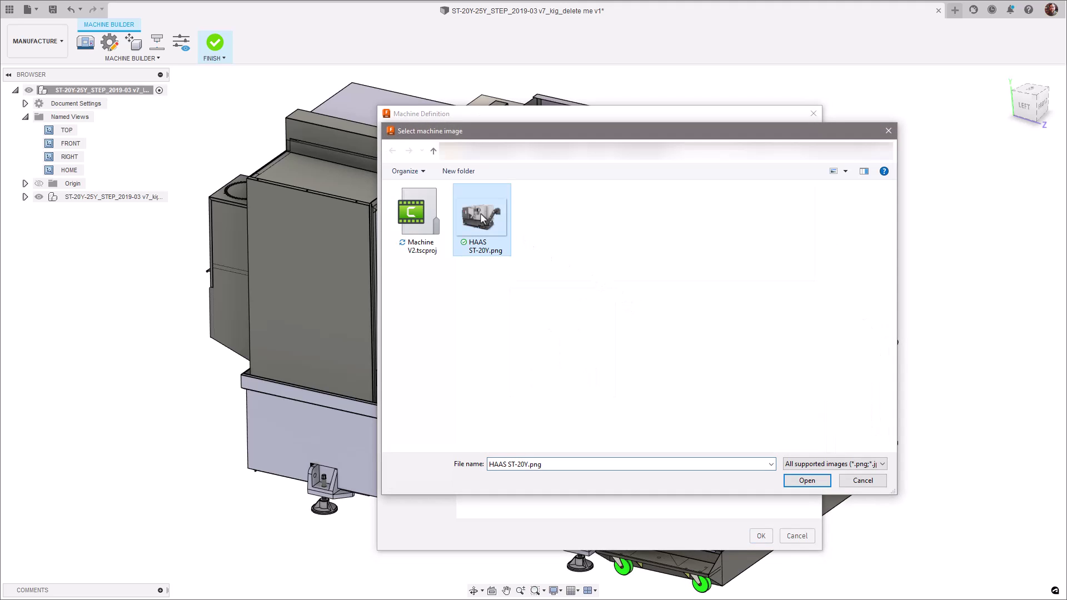
{"action": "left_click", "coordinate": [808, 481]}
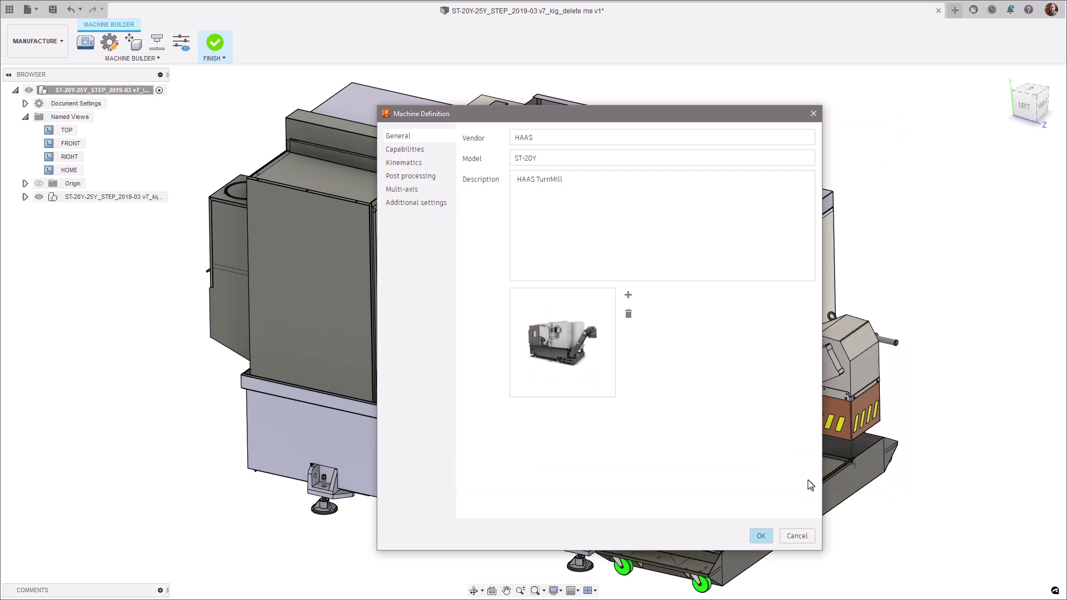
- Add linear X, Y and Z axes above the head in the kinematics tree
{"action": "left_click", "coordinate": [424, 170]}
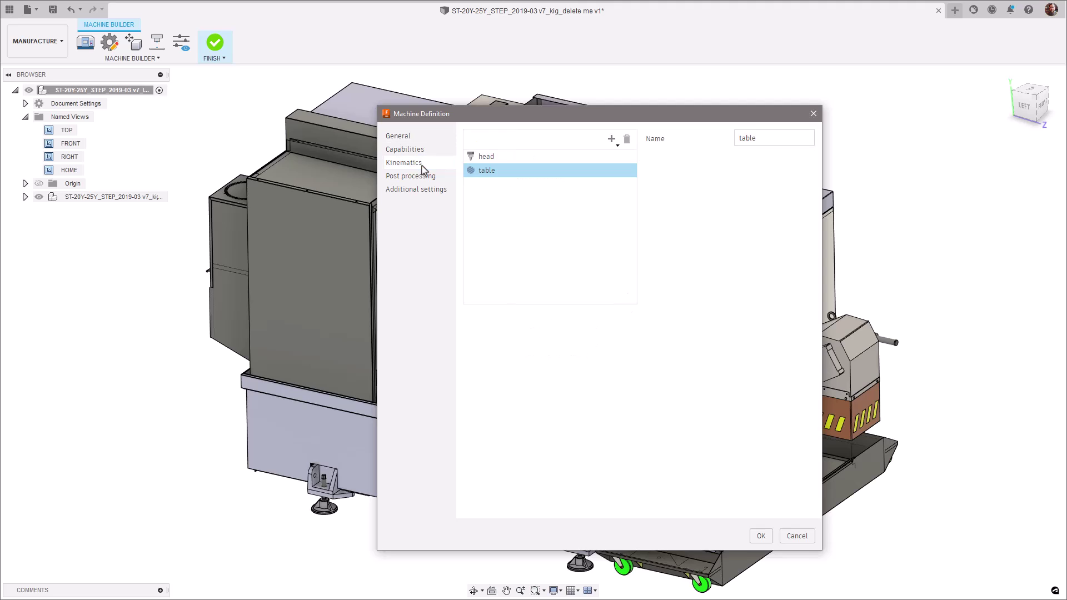
{"action": "left_click", "coordinate": [501, 161]}
{"action": "left_click", "coordinate": [612, 140]}
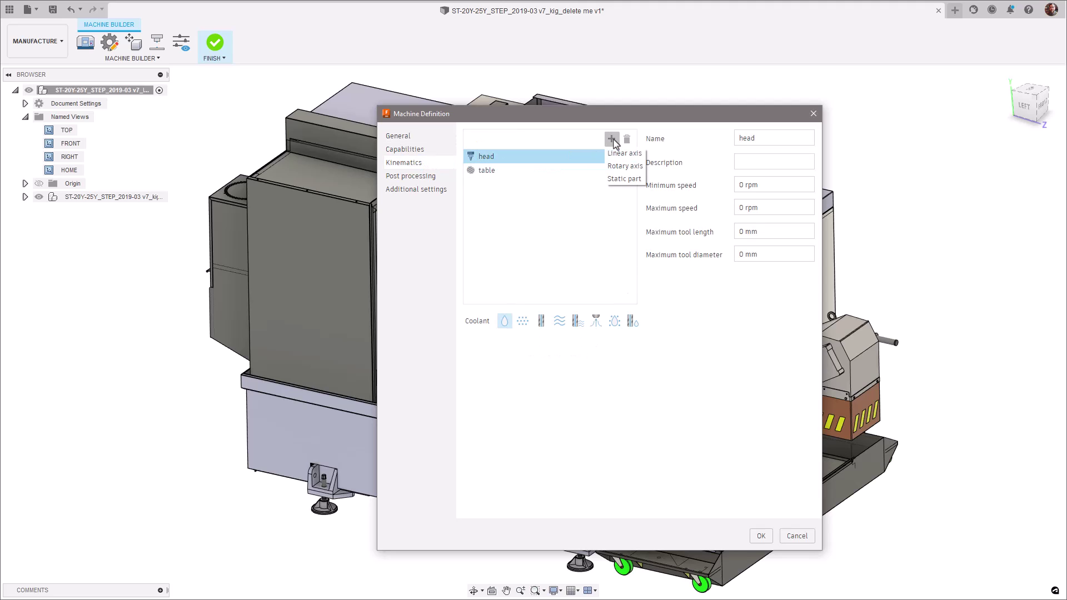
{"action": "left_click", "coordinate": [613, 142]}
{"action": "left_click", "coordinate": [612, 139]}
{"action": "left_click", "coordinate": [616, 152]}
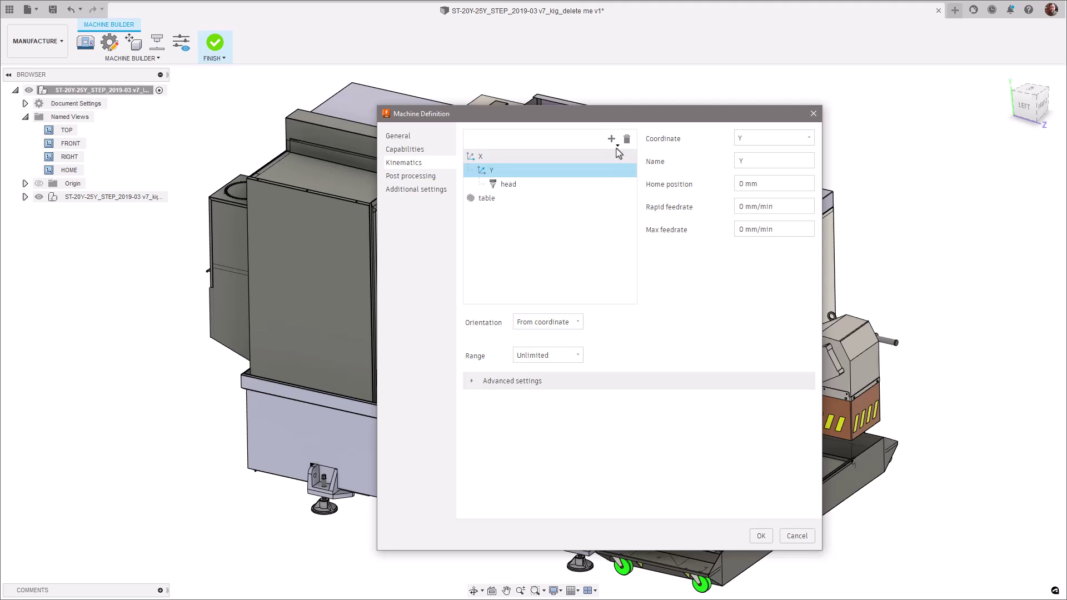
{"action": "left_click", "coordinate": [612, 140]}
{"action": "left_click", "coordinate": [618, 154]}
- Add rotary axis A above the table, with rotary axis C under it
{"action": "left_click", "coordinate": [614, 212]}
{"action": "left_click", "coordinate": [612, 140]}
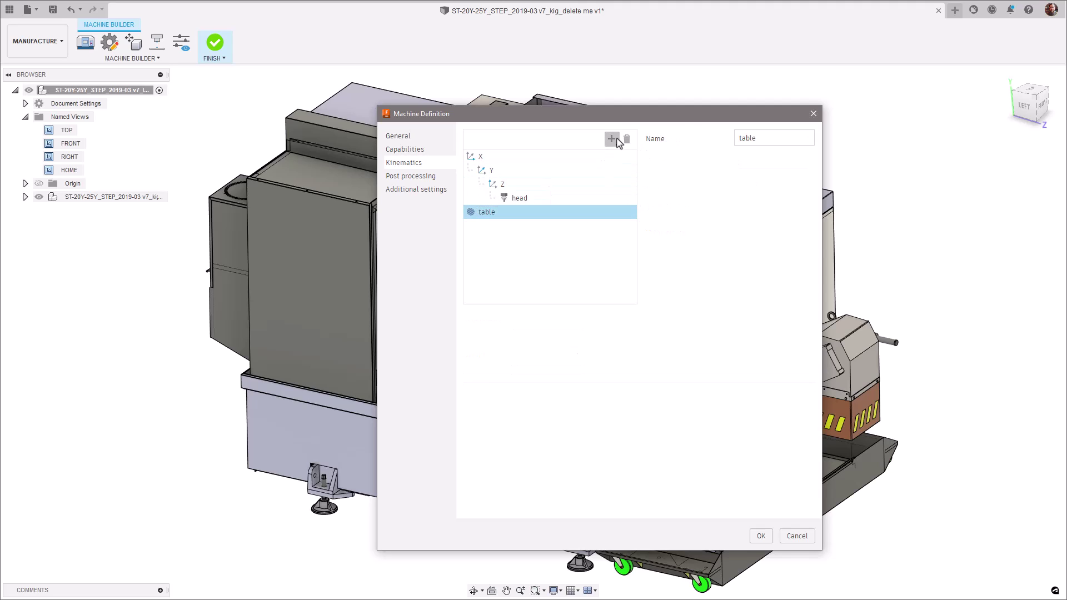
{"action": "left_click", "coordinate": [622, 166]}
{"action": "left_click", "coordinate": [612, 139]}
{"action": "left_click", "coordinate": [622, 165]}
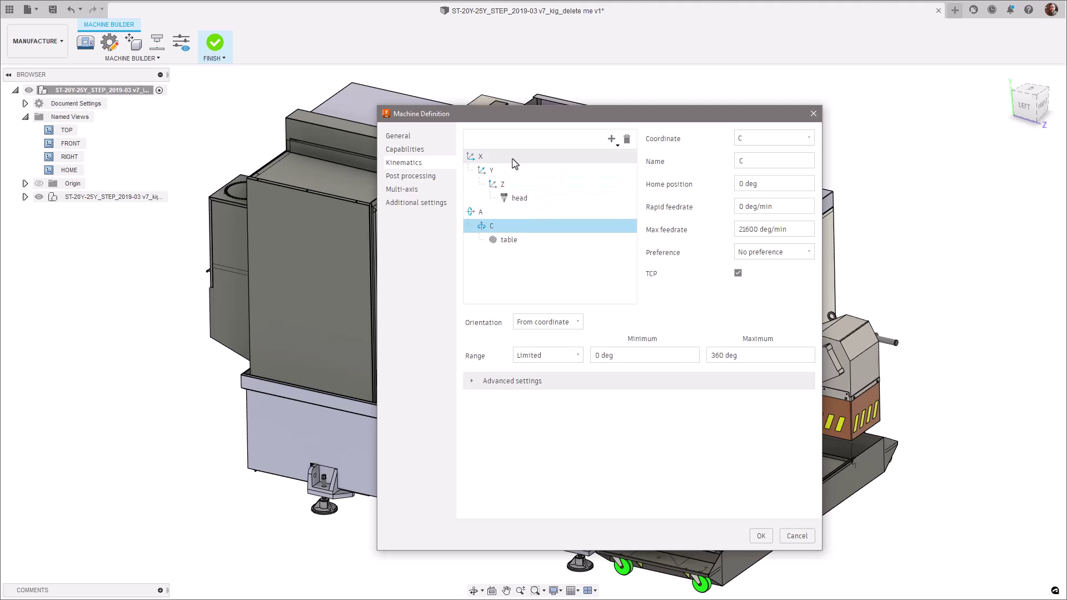
- Move the X axis beneath Z and set axis C to rotate Around Z
{"action": "left_click_drag", "start_coordinate": [513, 158], "coordinate": [525, 186]}
{"action": "left_click", "coordinate": [526, 198]}
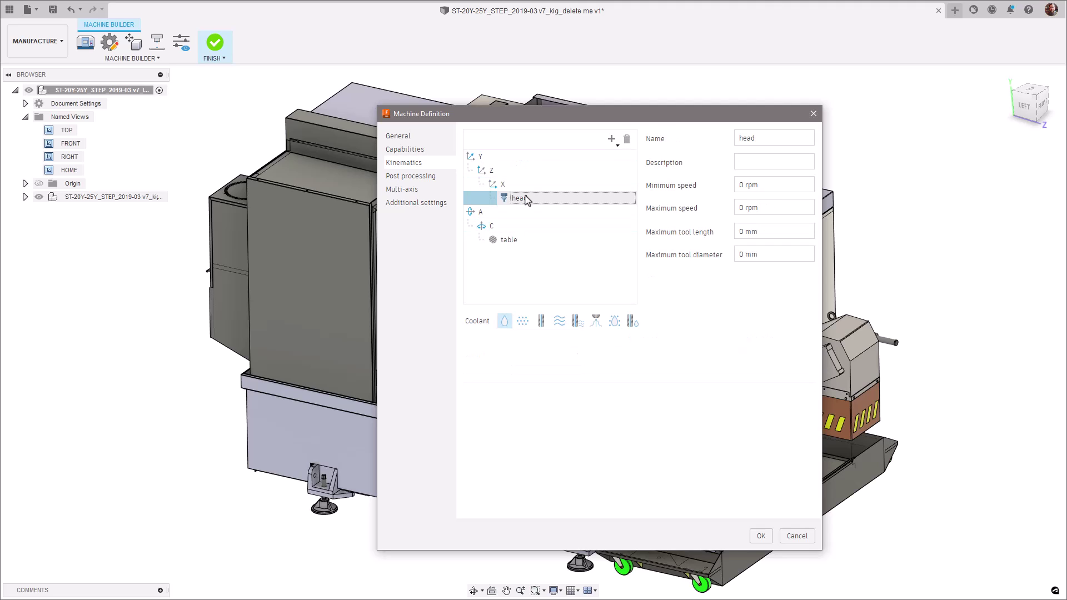
{"action": "left_click", "coordinate": [507, 227]}
{"action": "left_click", "coordinate": [553, 323]}
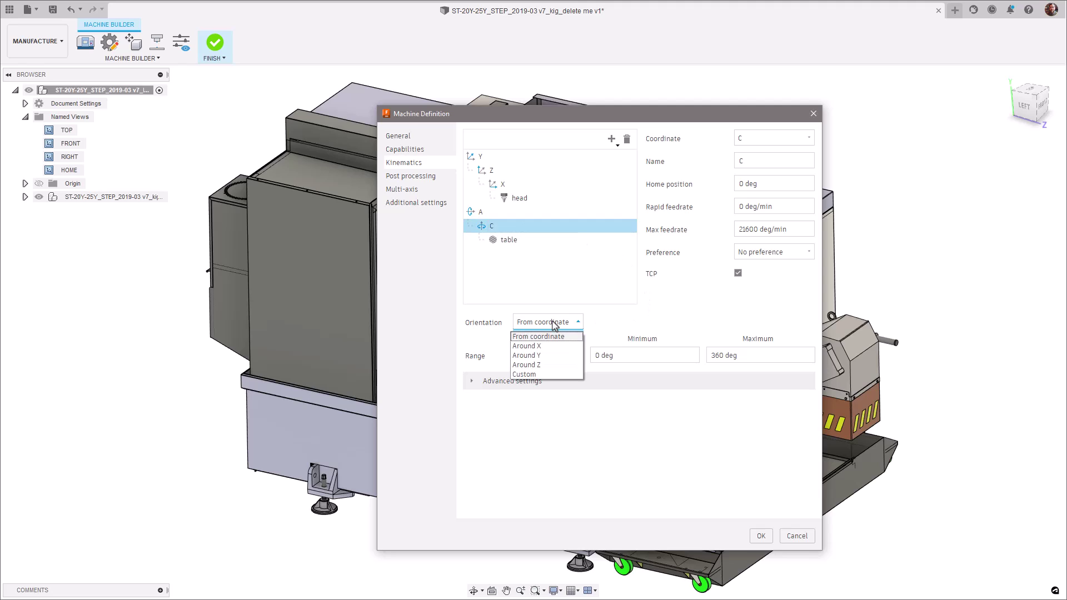
{"action": "left_click", "coordinate": [542, 365]}
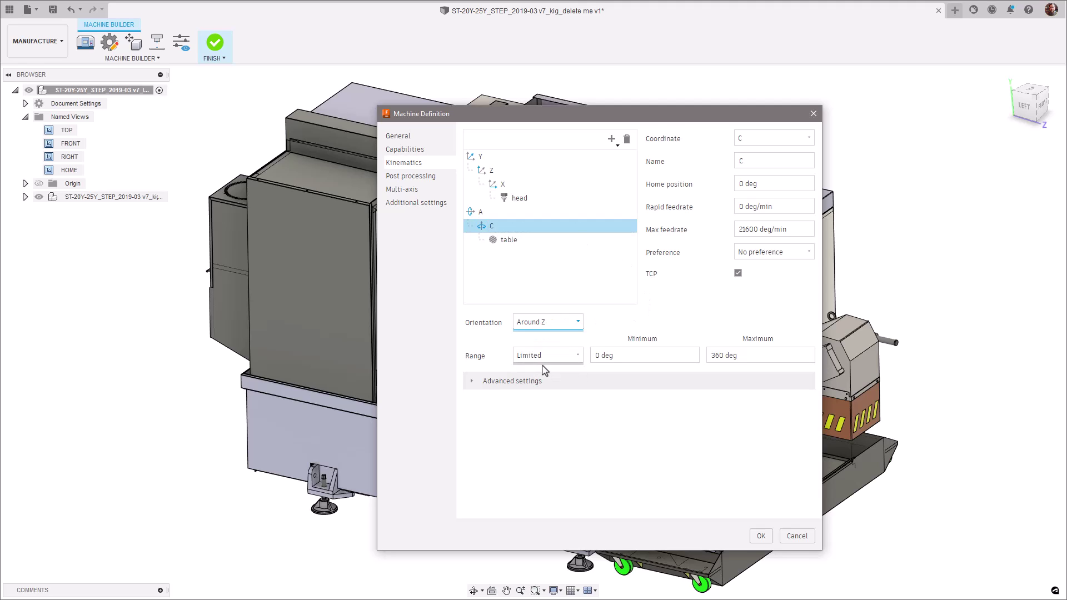
{"action": "left_click", "coordinate": [471, 381]}
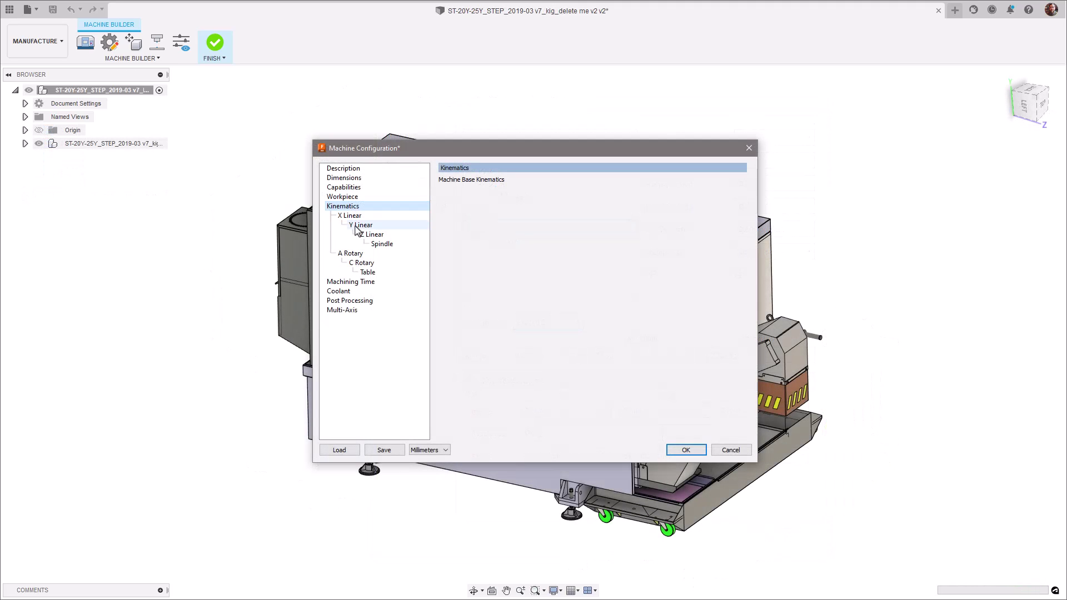
- Check the rotary orientation vectors: axis A at 1, 0, 0 and C at 0, 0, 1
{"action": "left_click", "coordinate": [362, 255]}
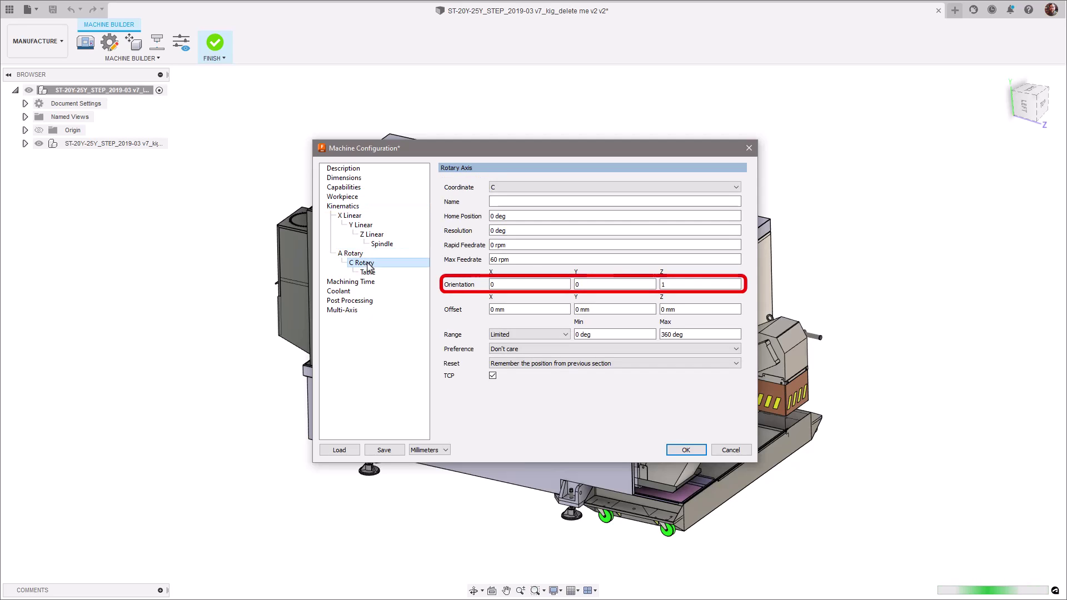
{"action": "left_click", "coordinate": [364, 263]}
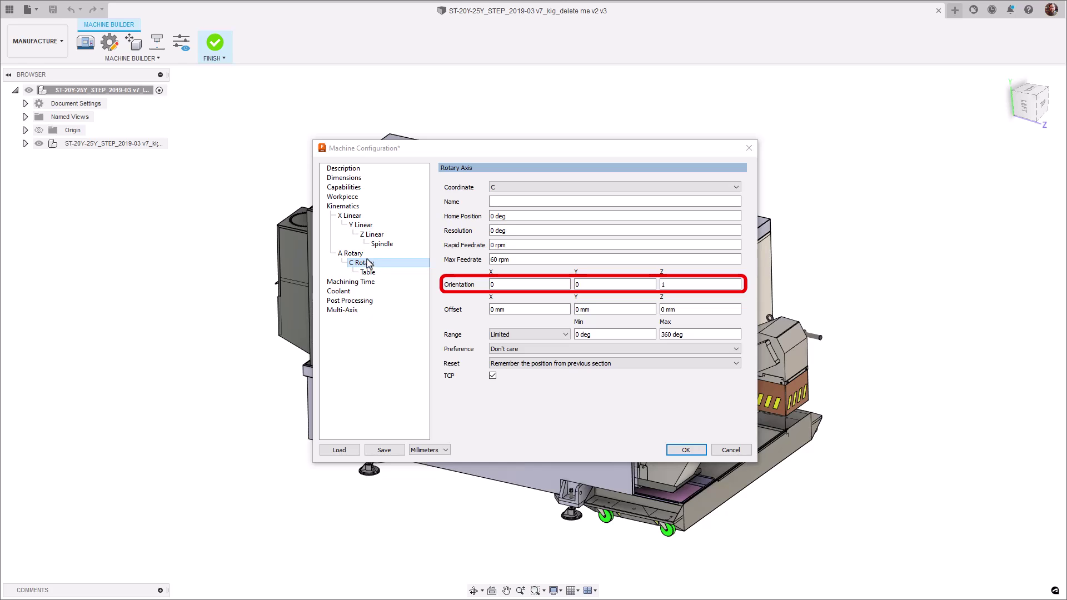
{"action": "left_click", "coordinate": [363, 254]}
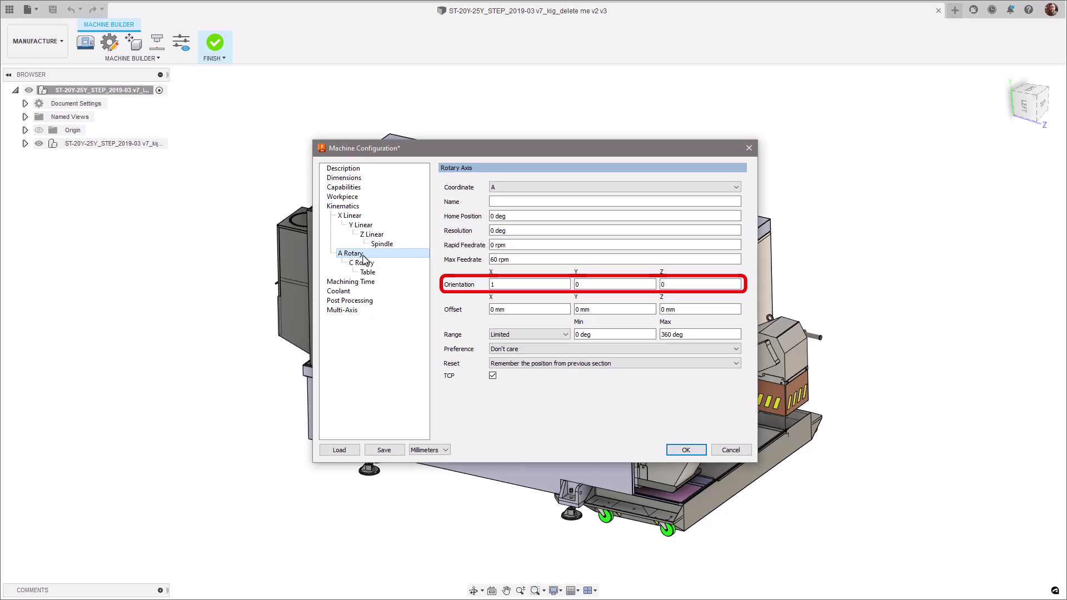
{"action": "left_click", "coordinate": [505, 285]}
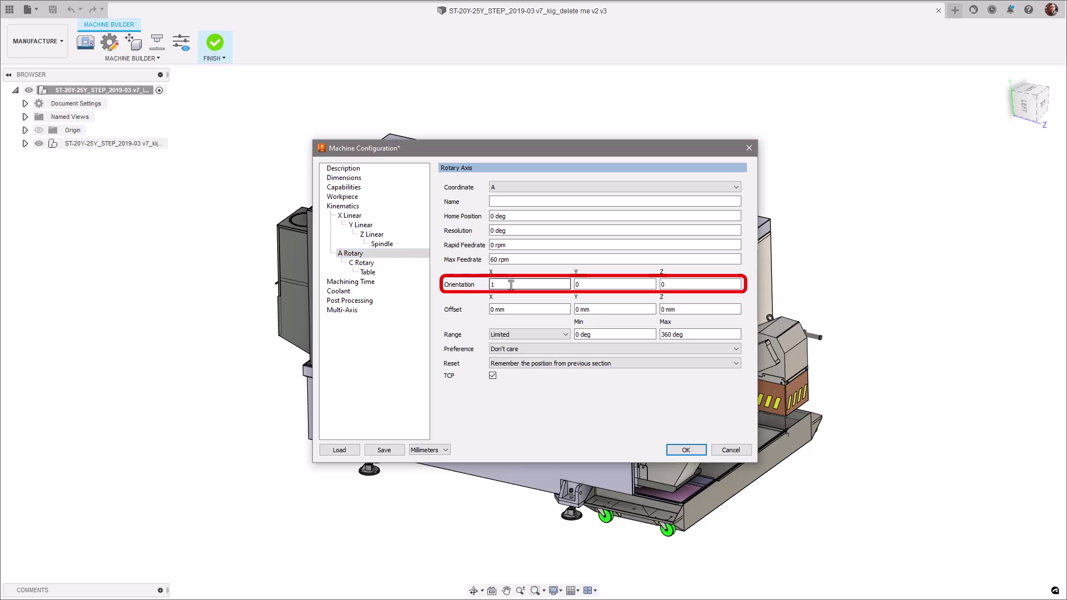
{"action": "left_click", "coordinate": [588, 285]}
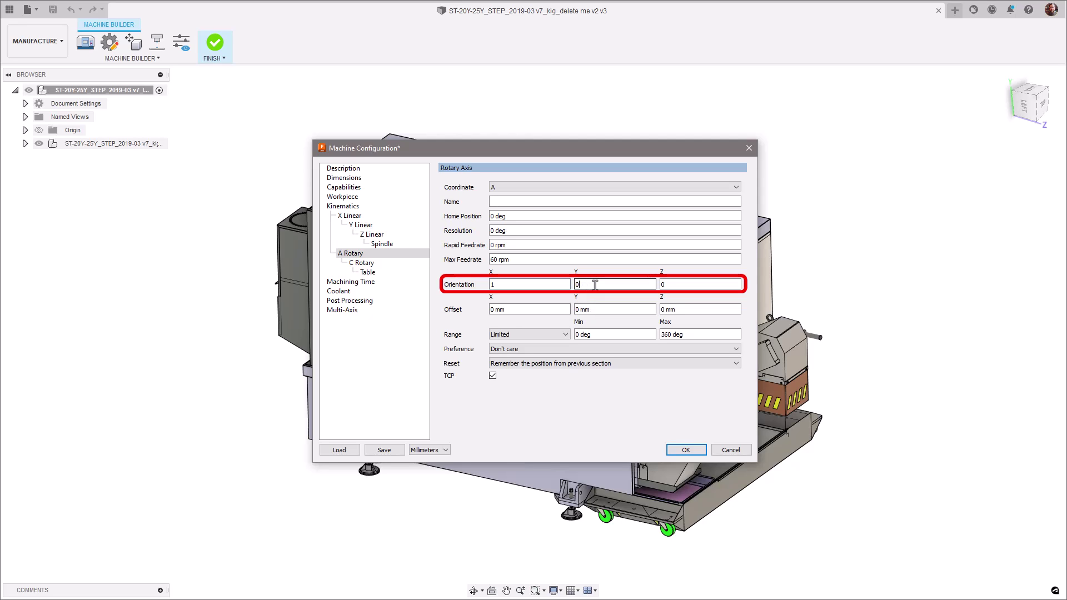
{"action": "left_click", "coordinate": [700, 284]}
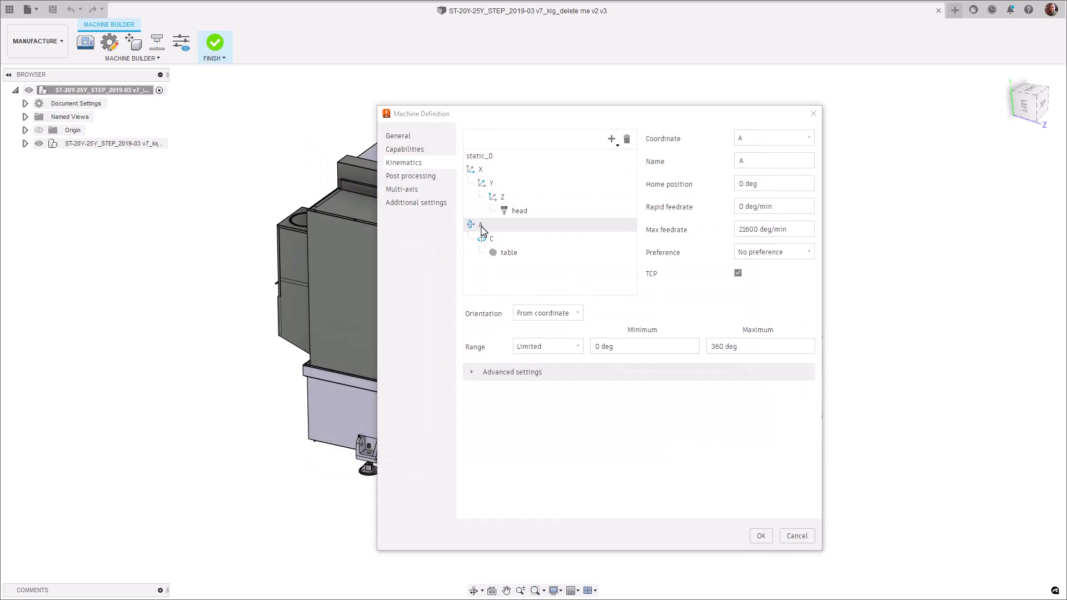
- Choose a new orientation option for rotary axis A
{"action": "left_click", "coordinate": [512, 229]}
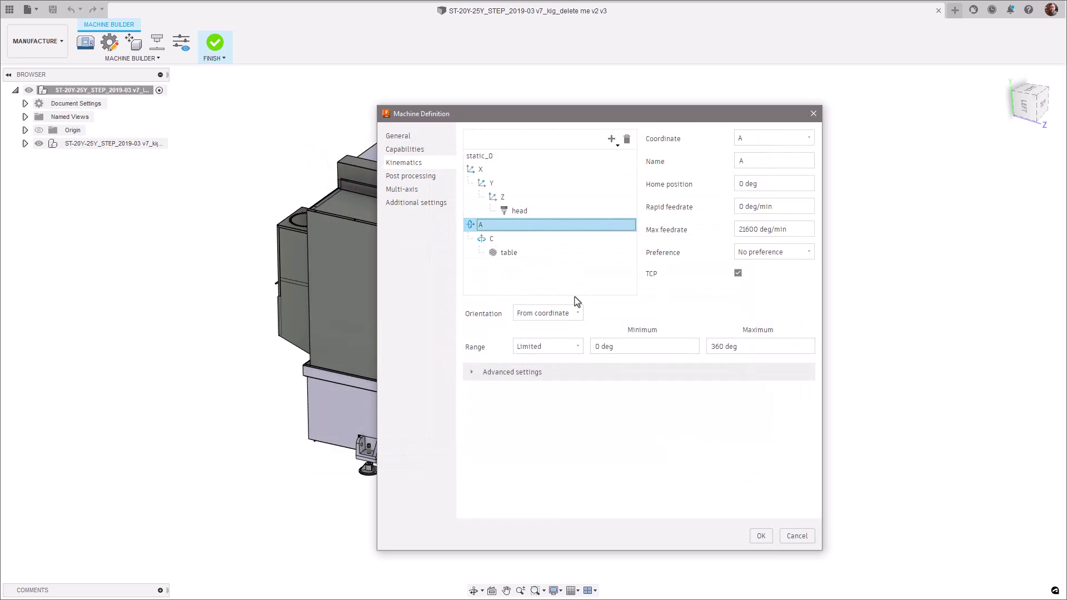
{"action": "left_click", "coordinate": [578, 314]}
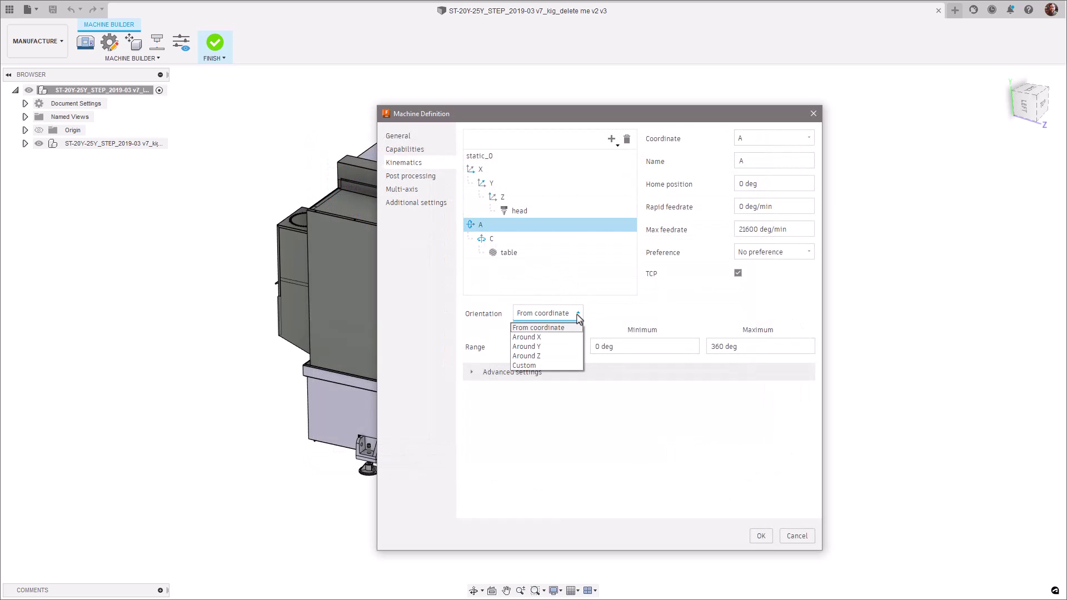
{"action": "left_click", "coordinate": [556, 337]}
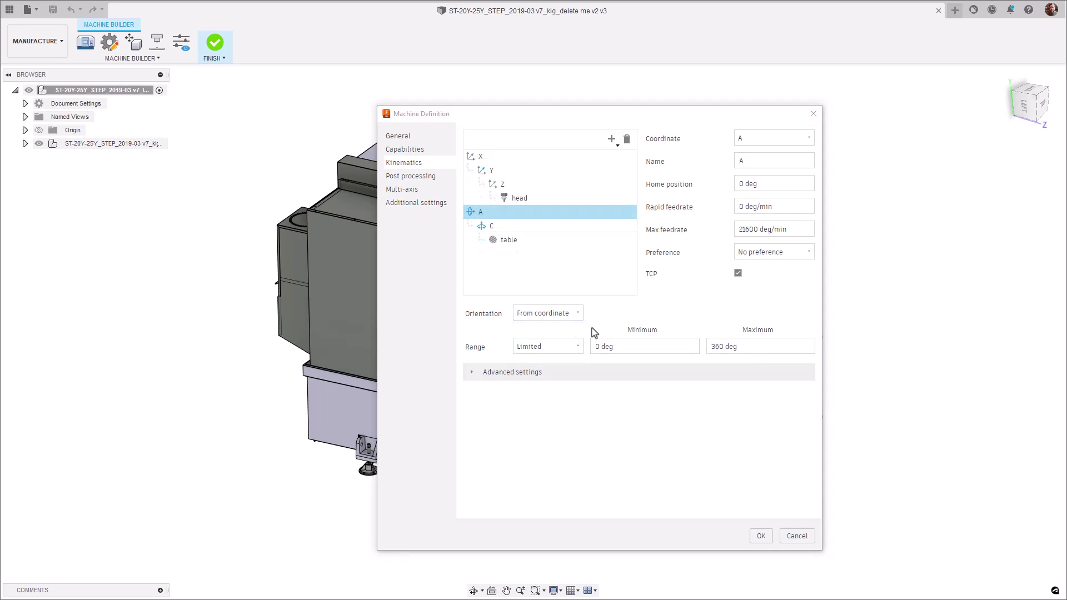
- Add static part static_0 at the kinematics tree root and show advanced multi-axis settings
{"action": "left_click", "coordinate": [612, 142]}
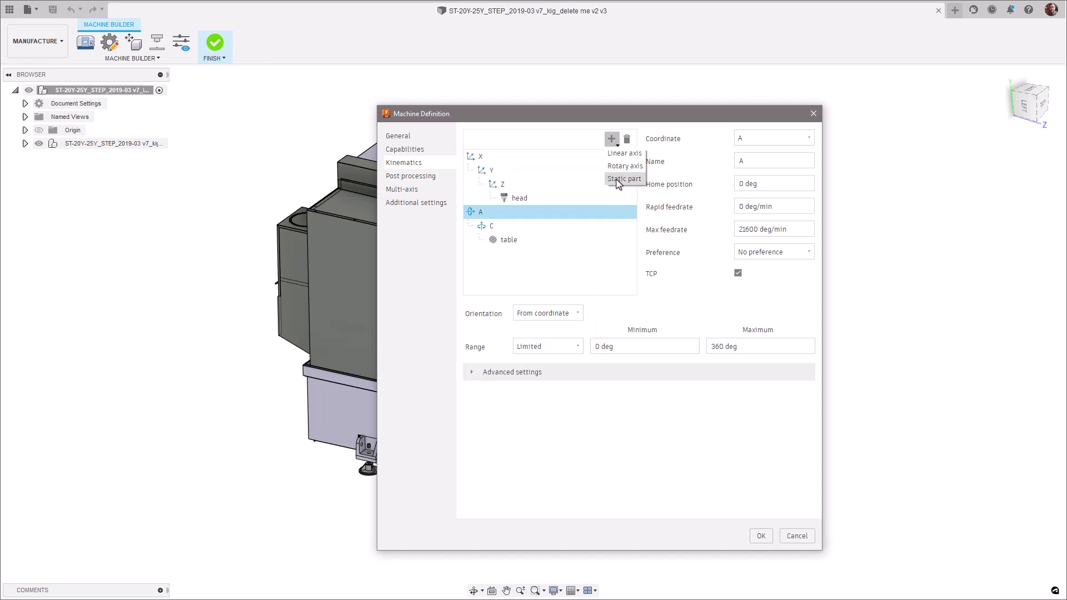
{"action": "left_click", "coordinate": [618, 179]}
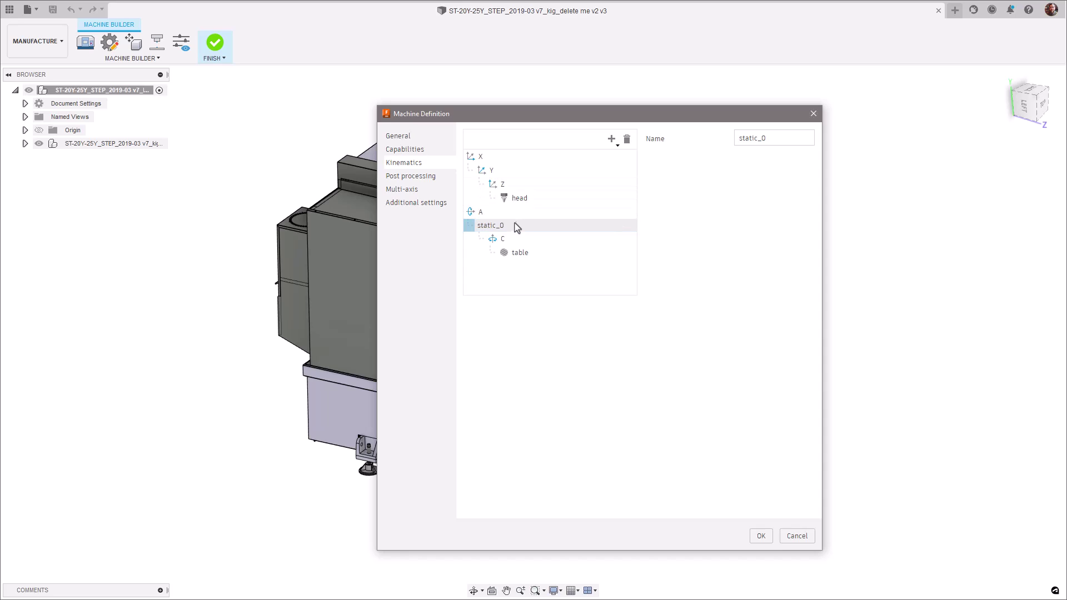
{"action": "left_click_drag", "start_coordinate": [512, 230], "coordinate": [502, 275]}
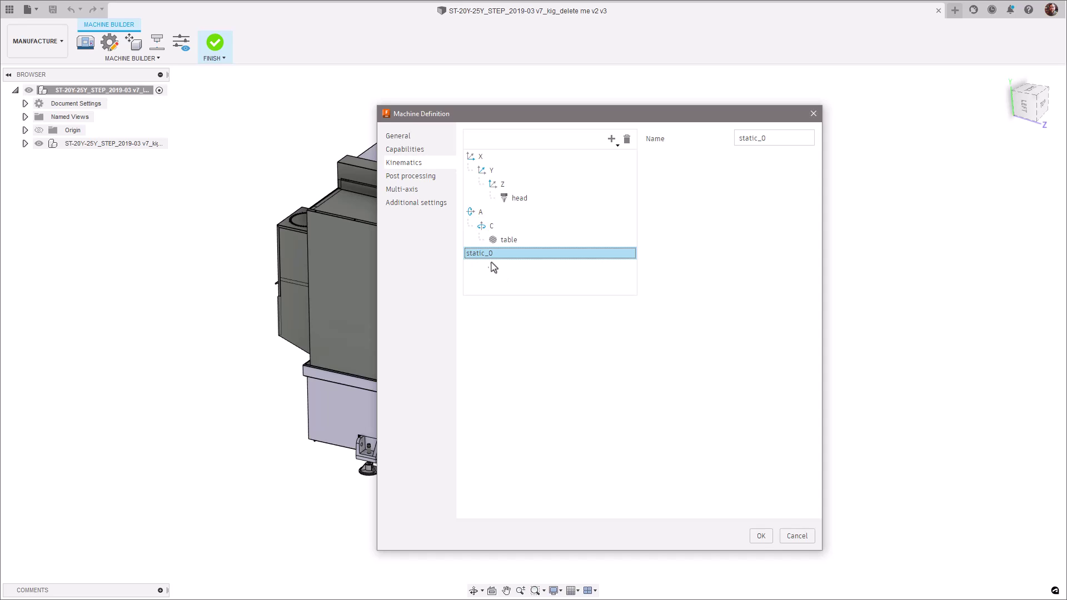
{"action": "left_click", "coordinate": [424, 192]}
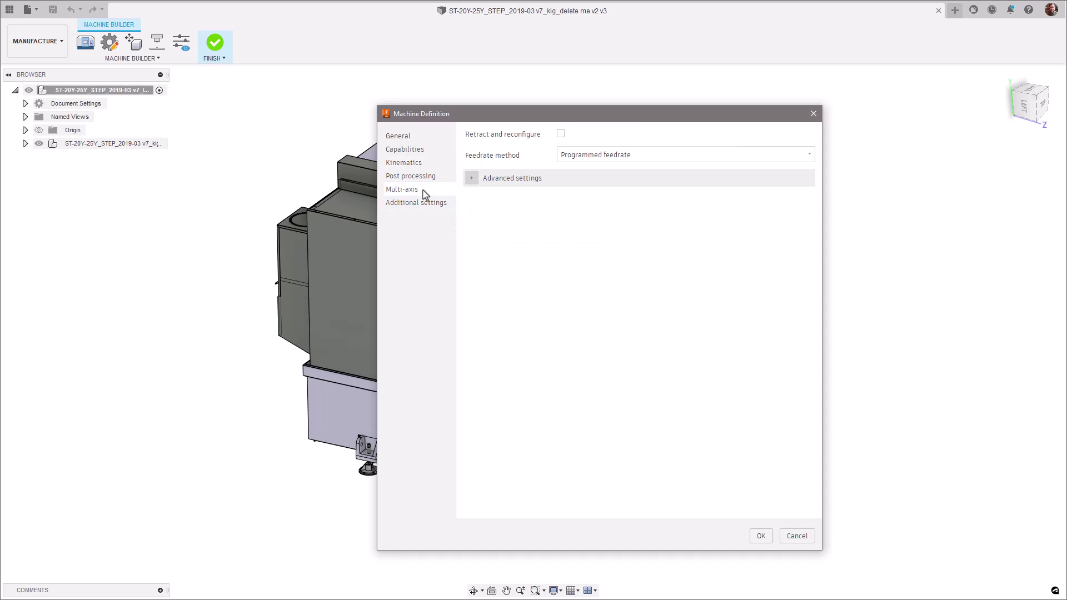
{"action": "left_click", "coordinate": [474, 179]}
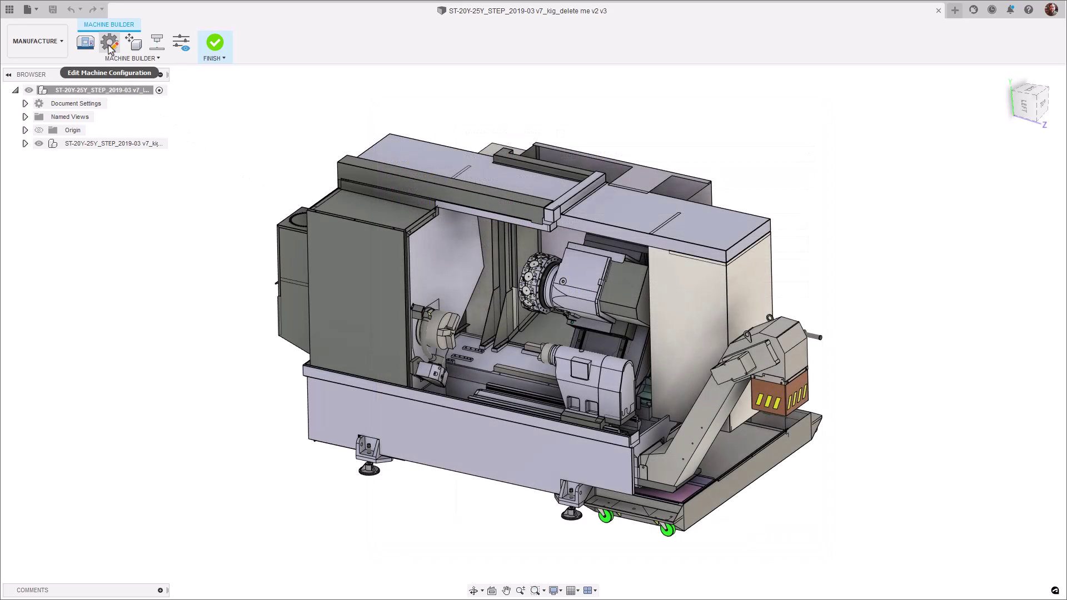
- Convert the legacy machine to the new format, review its settings pages, and accept
{"action": "left_click", "coordinate": [110, 44]}
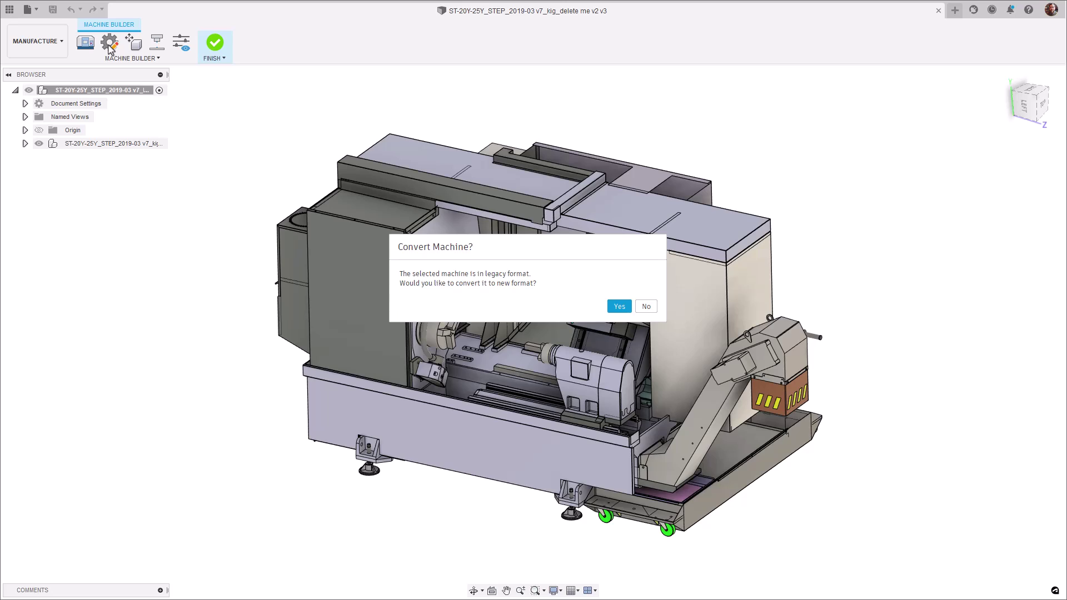
{"action": "left_click", "coordinate": [618, 307]}
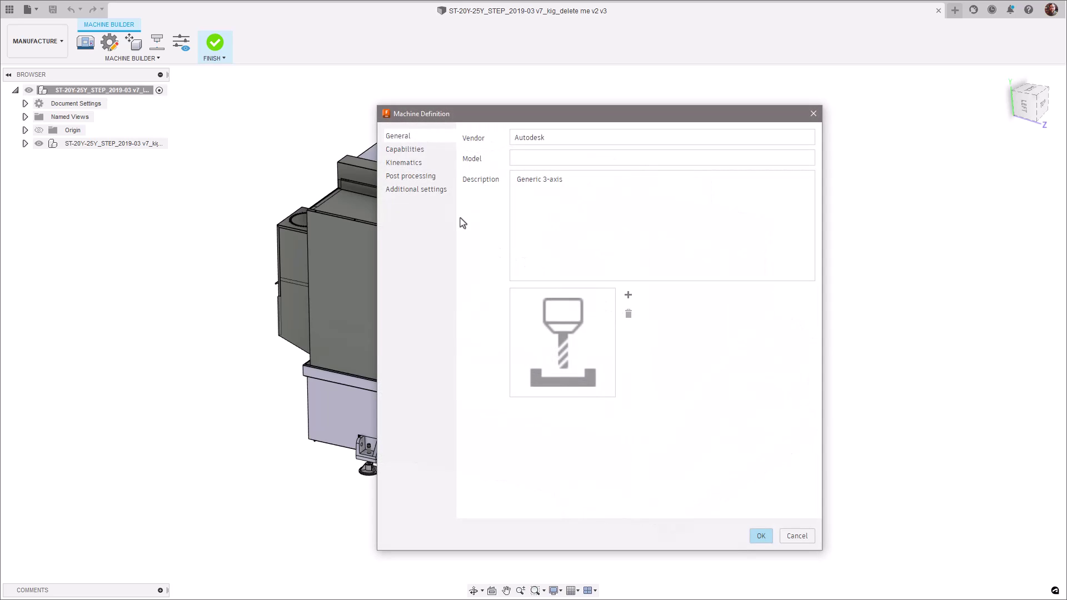
{"action": "left_click", "coordinate": [416, 152]}
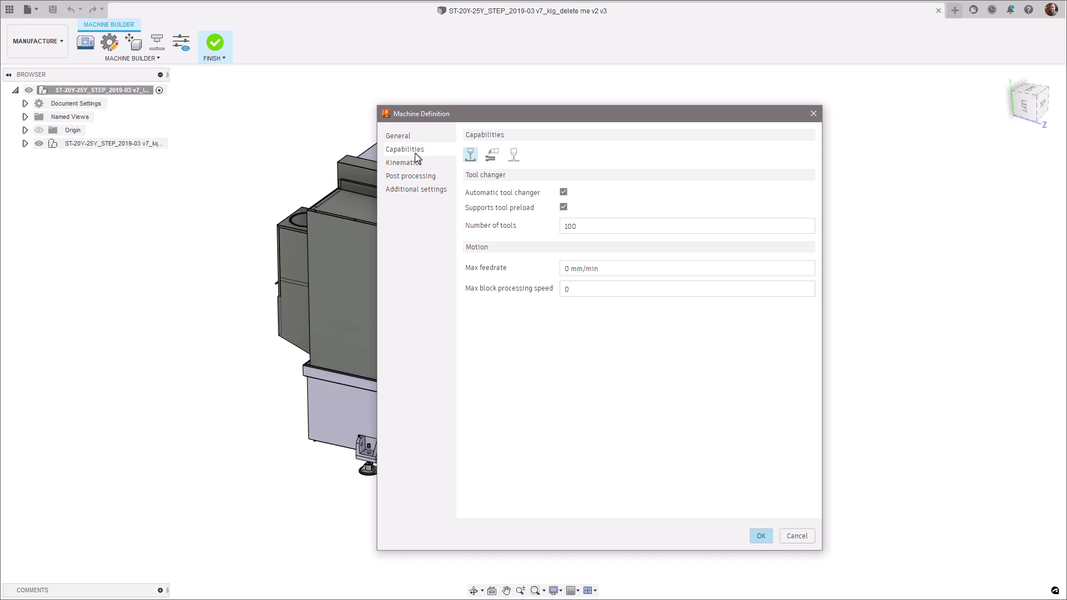
{"action": "left_click", "coordinate": [416, 164]}
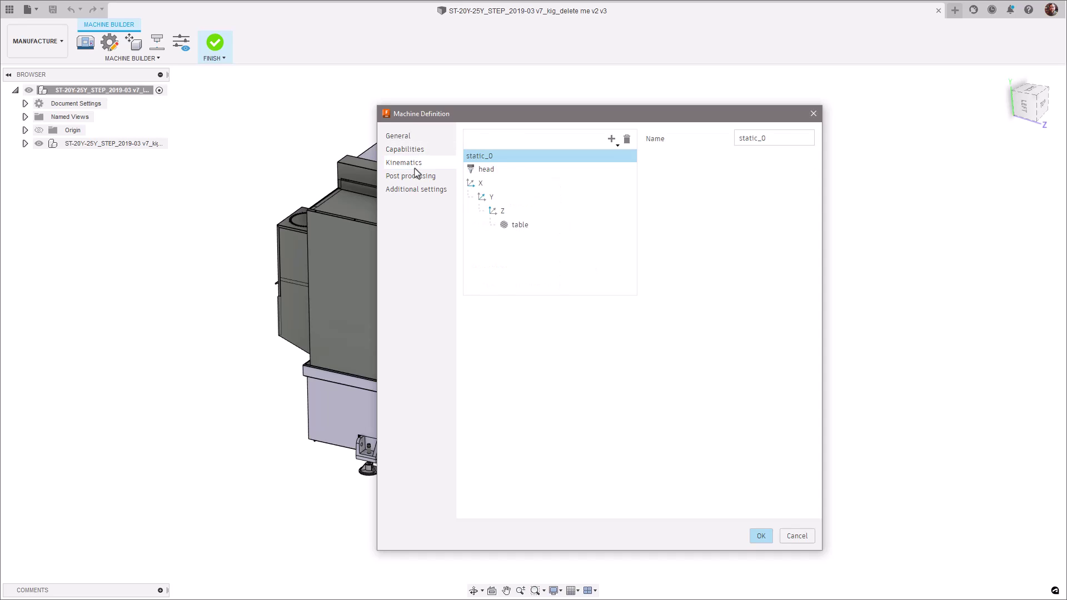
{"action": "left_click", "coordinate": [416, 176]}
{"action": "left_click", "coordinate": [419, 192]}
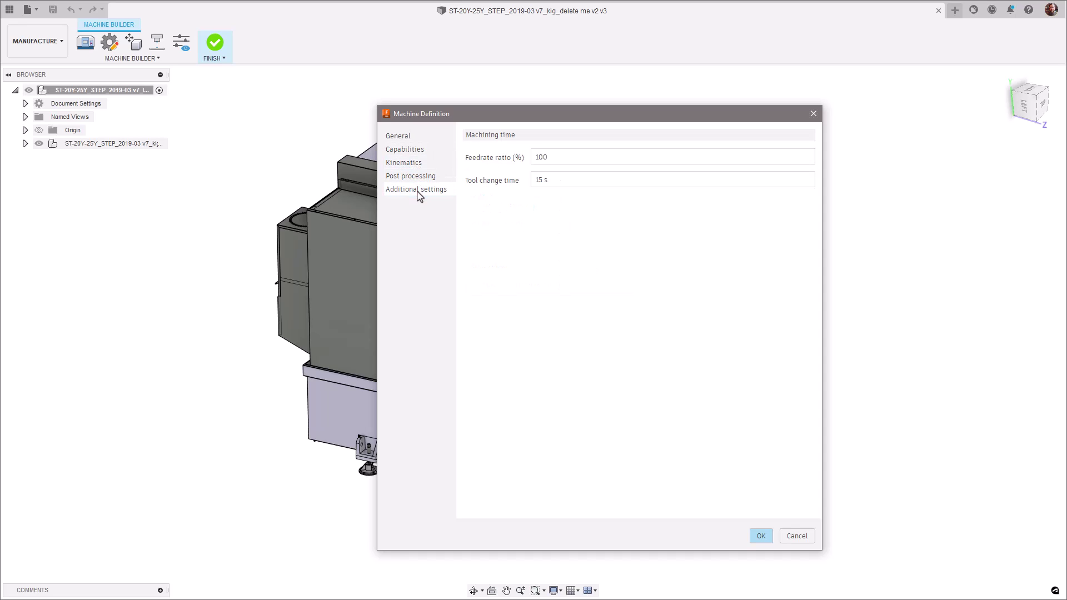
{"action": "left_click", "coordinate": [760, 536]}
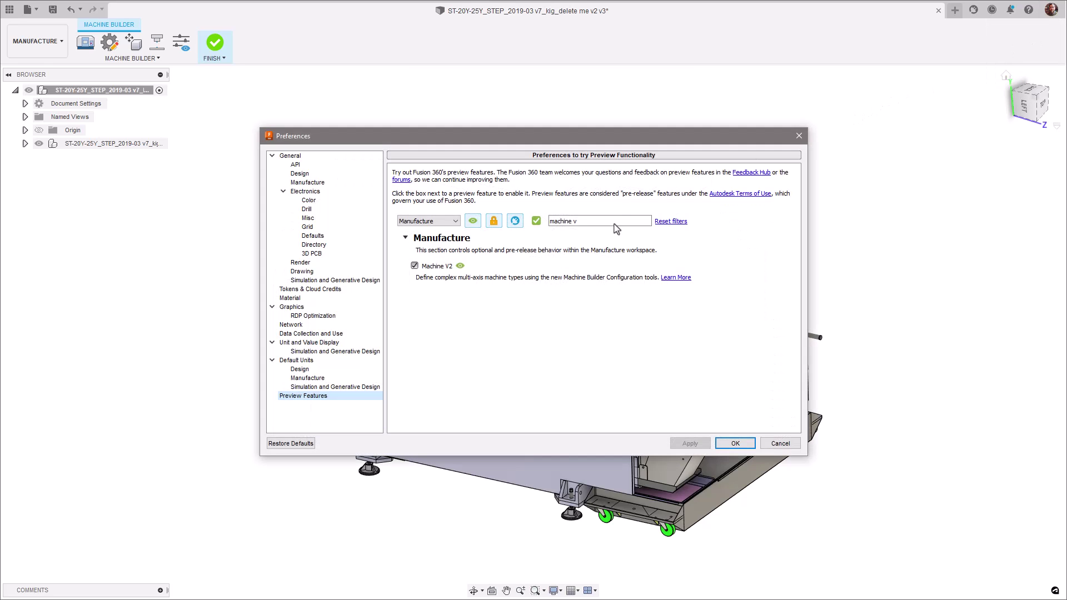
- Toggle the Machine Builder preview, reopen Machine Builder, and keep the machine in legacy format
{"action": "left_click", "coordinate": [414, 267]}
{"action": "left_click", "coordinate": [740, 442]}
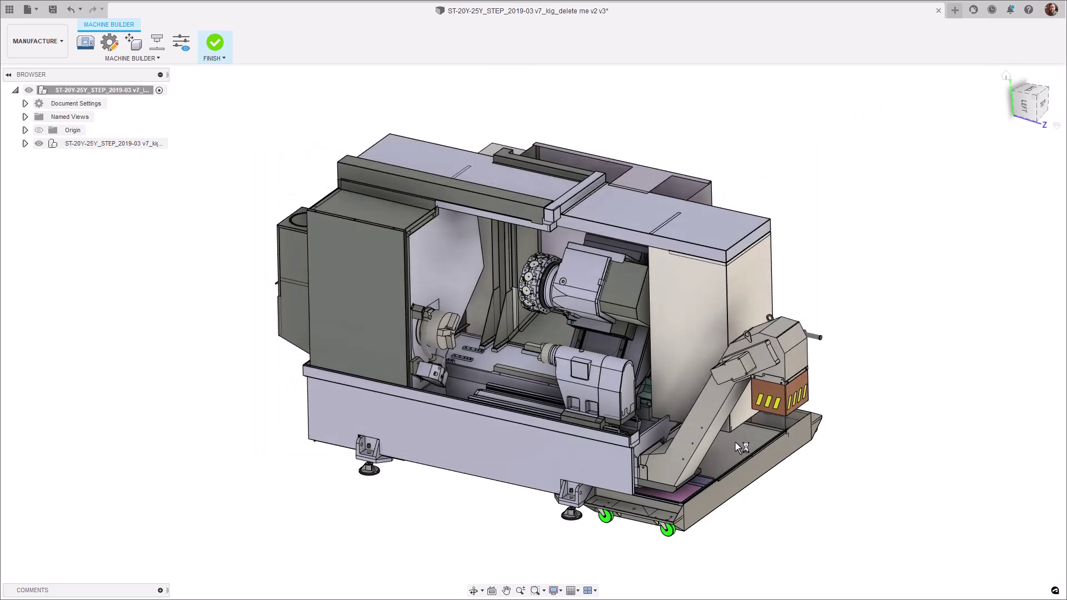
{"action": "left_click", "coordinate": [215, 42]}
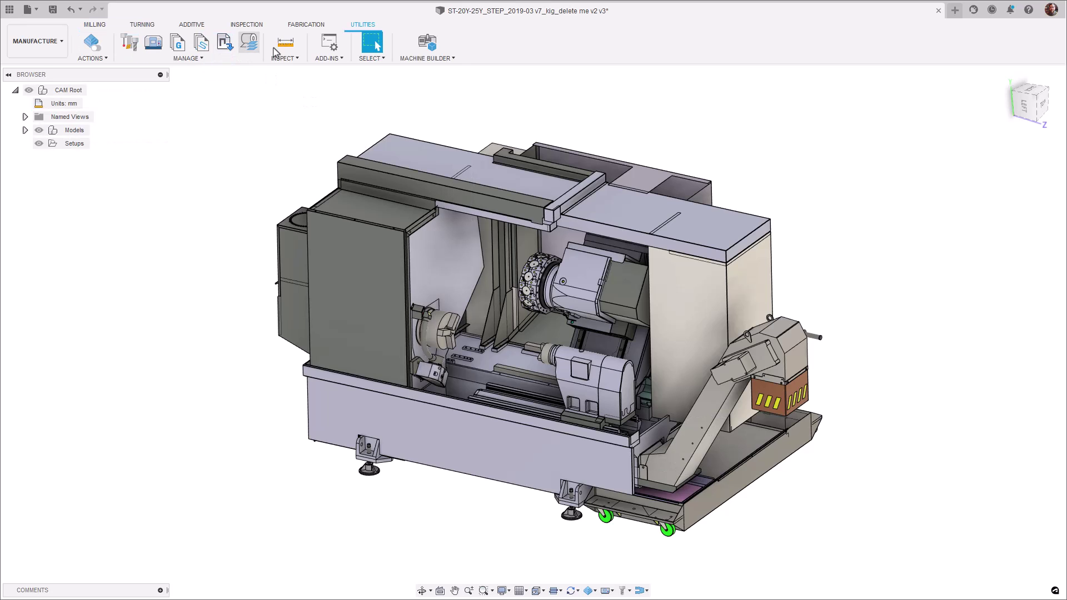
{"action": "left_click", "coordinate": [427, 43]}
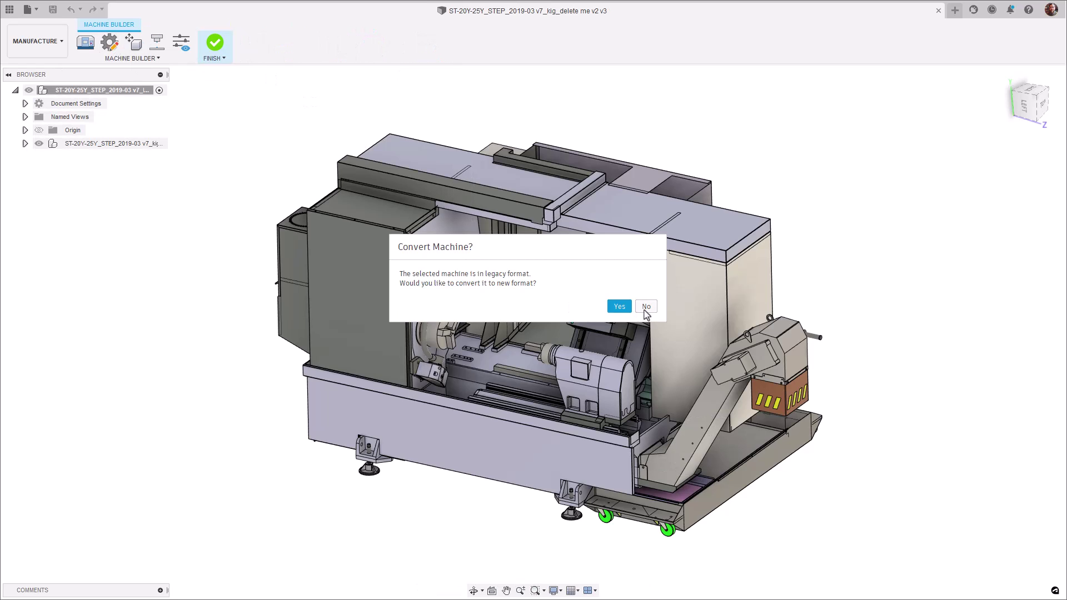
{"action": "left_click", "coordinate": [645, 308]}
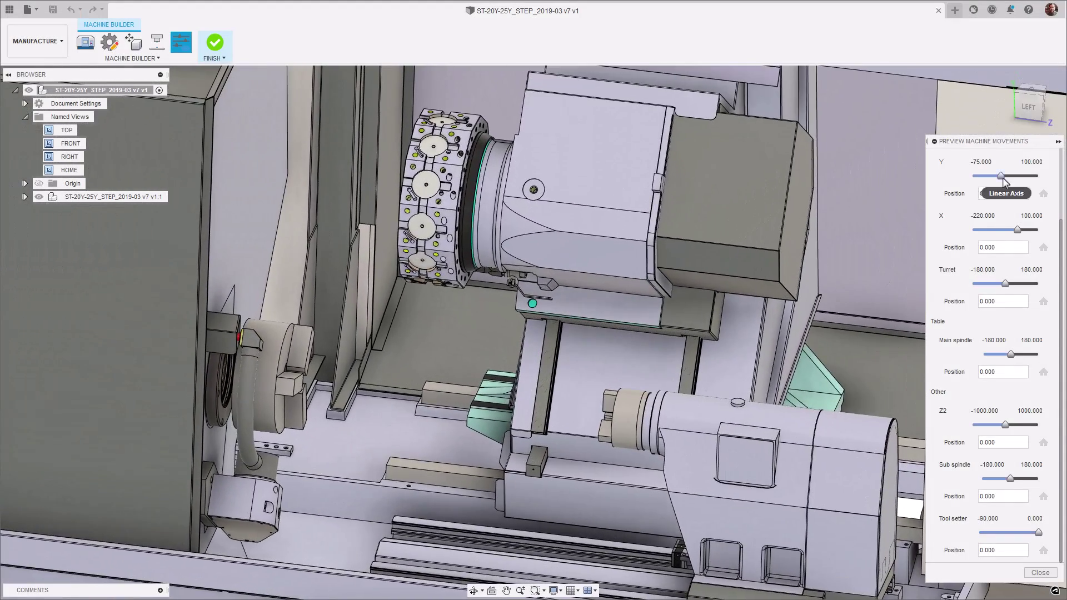
{"action": "left_click_drag", "start_coordinate": [1000, 176], "coordinate": [1020, 175]}
{"action": "left_click", "coordinate": [1043, 193]}
{"action": "left_click_drag", "start_coordinate": [1018, 230], "coordinate": [1017, 229]}
{"action": "mouse_move", "coordinate": [1004, 284]}
{"action": "left_mouse_down"}
{"action": "mouse_move", "coordinate": [988, 285]}
{"action": "mouse_move", "coordinate": [1025, 284]}
{"action": "left_mouse_up"}
{"action": "left_click_drag", "start_coordinate": [1010, 354], "coordinate": [1011, 357]}
{"action": "mouse_move", "coordinate": [1004, 425]}
{"action": "left_mouse_down"}
{"action": "mouse_move", "coordinate": [1023, 426]}
{"action": "mouse_move", "coordinate": [995, 426]}
{"action": "mouse_move", "coordinate": [1015, 430]}
{"action": "left_mouse_up"}
{"action": "left_click_drag", "start_coordinate": [1010, 479], "coordinate": [1004, 481]}
{"action": "left_click_drag", "start_coordinate": [1038, 533], "coordinate": [963, 534]}
{"action": "left_click", "coordinate": [1044, 496]}
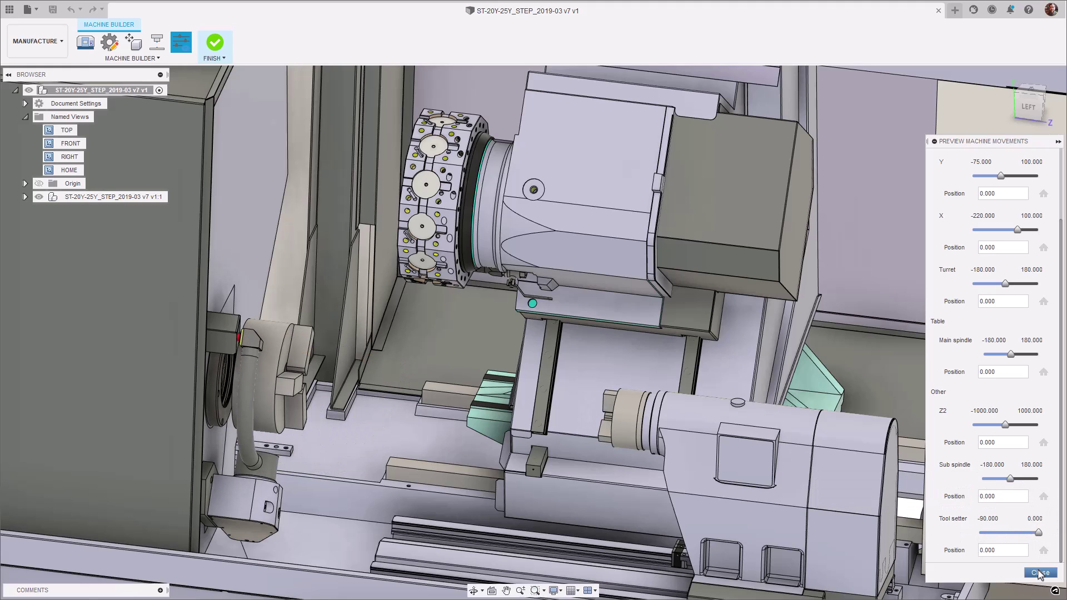